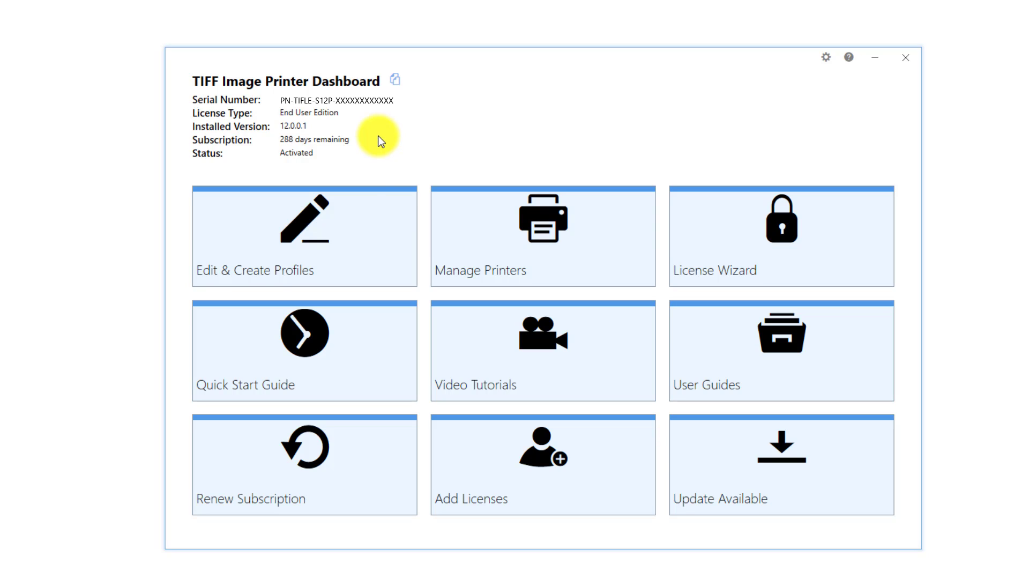
Duplicate Color Optimized TIFF as 'Demo Profile', appending 'letter only' to its description
{"action": "left_click", "coordinate": [362, 212]}
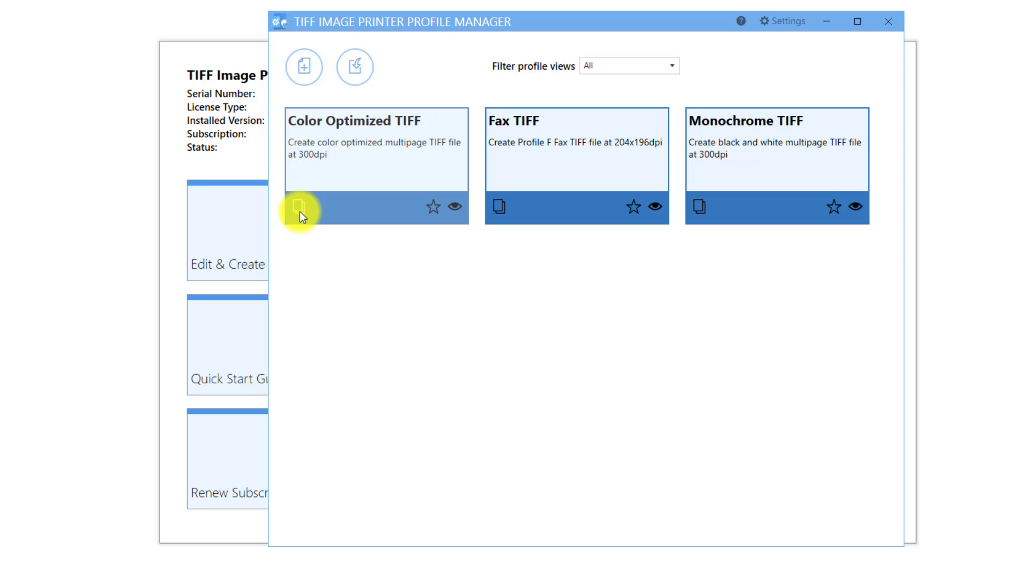
{"action": "left_click", "coordinate": [300, 211]}
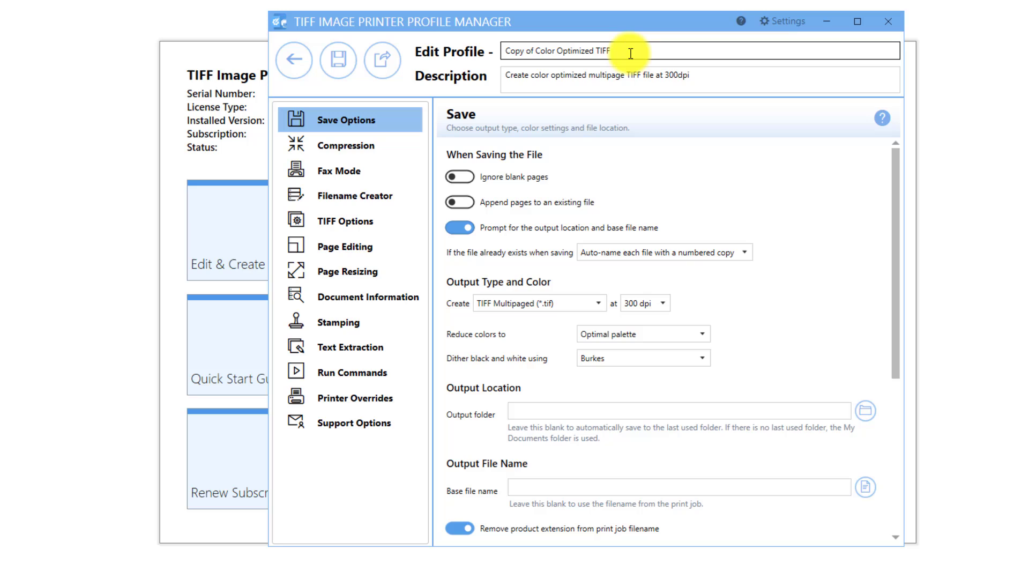
{"action": "left_click_drag", "start_coordinate": [631, 54], "coordinate": [507, 51]}
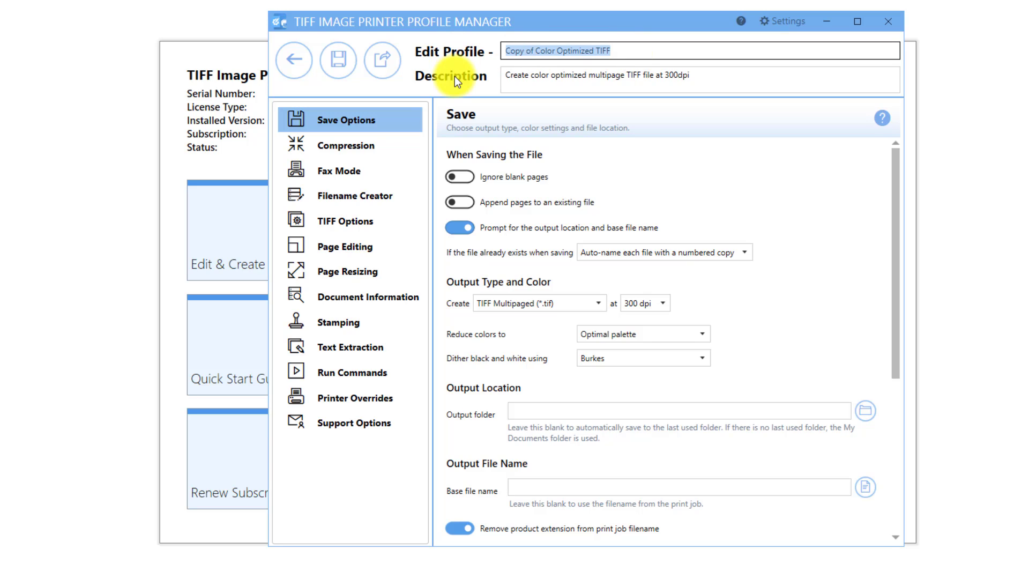
{"action": "type", "text": "Demo P"}
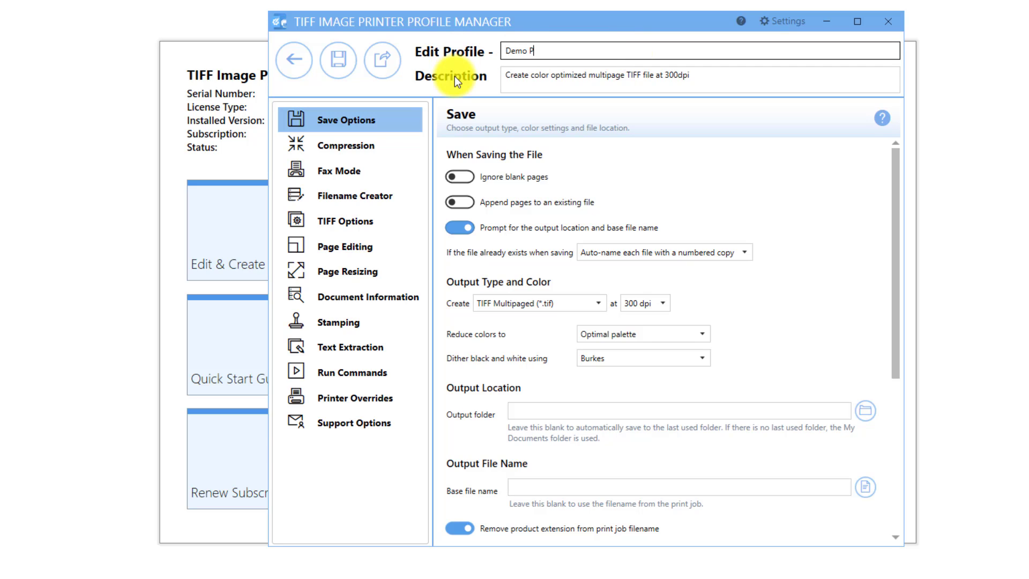
{"action": "type", "text": "rofile"}
{"action": "left_click", "coordinate": [709, 77]}
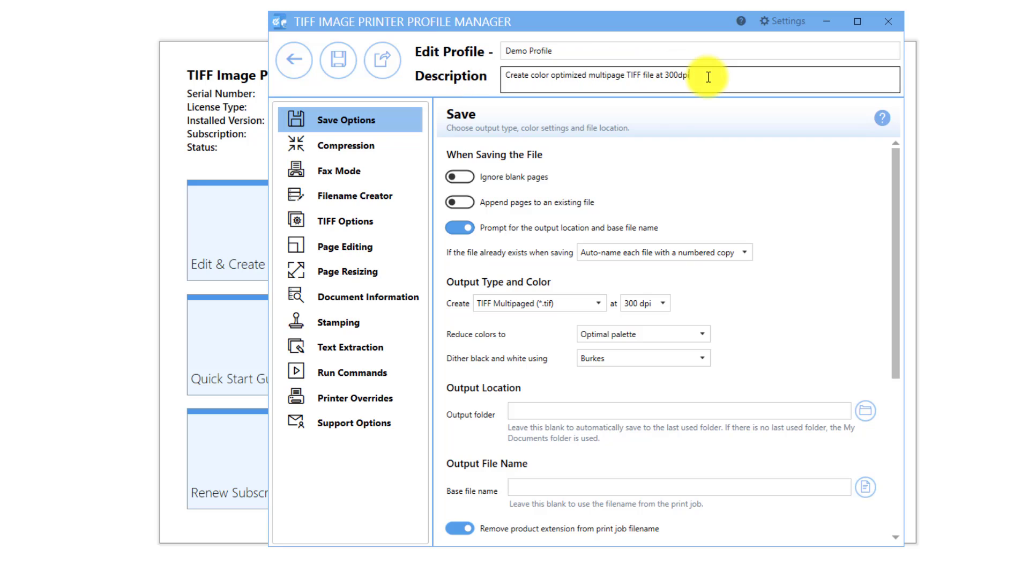
{"action": "type", "text": "-letter onl"}
{"action": "type", "text": "y"}
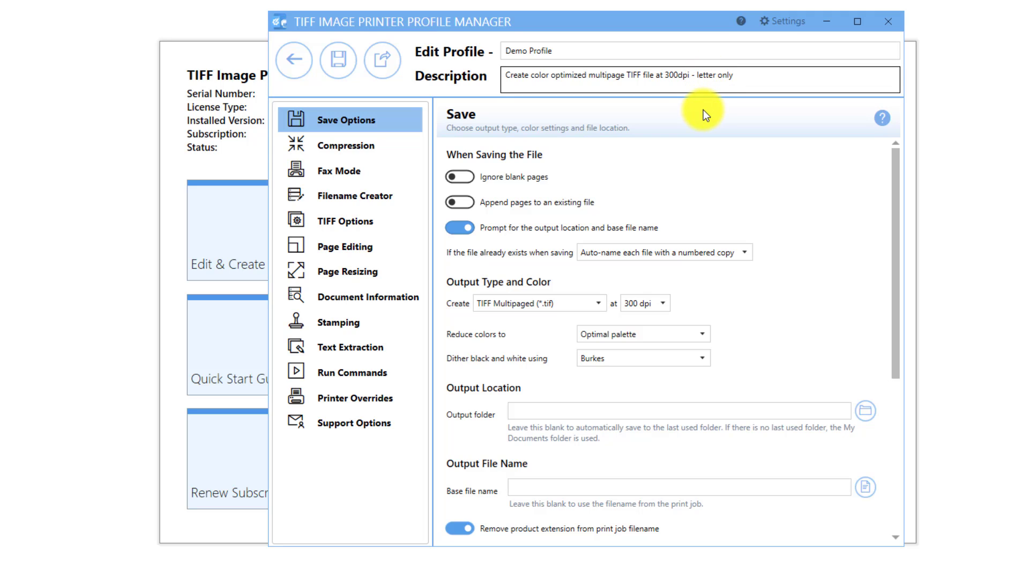
Enable Copy Page to New Size under Page Resizing, keeping the 8.5 × 11 in paper size
{"action": "left_click", "coordinate": [410, 270]}
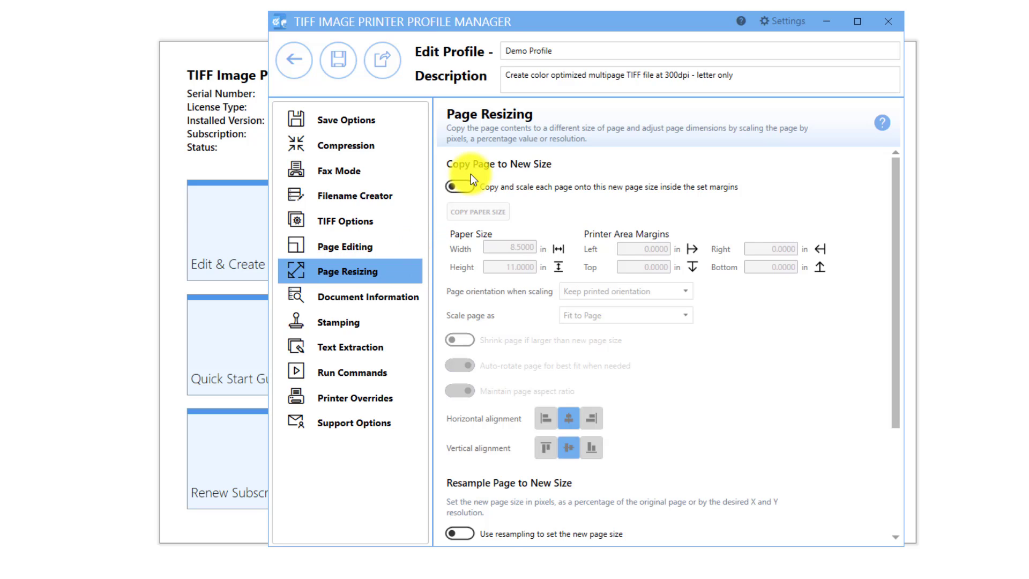
{"action": "left_click", "coordinate": [458, 186]}
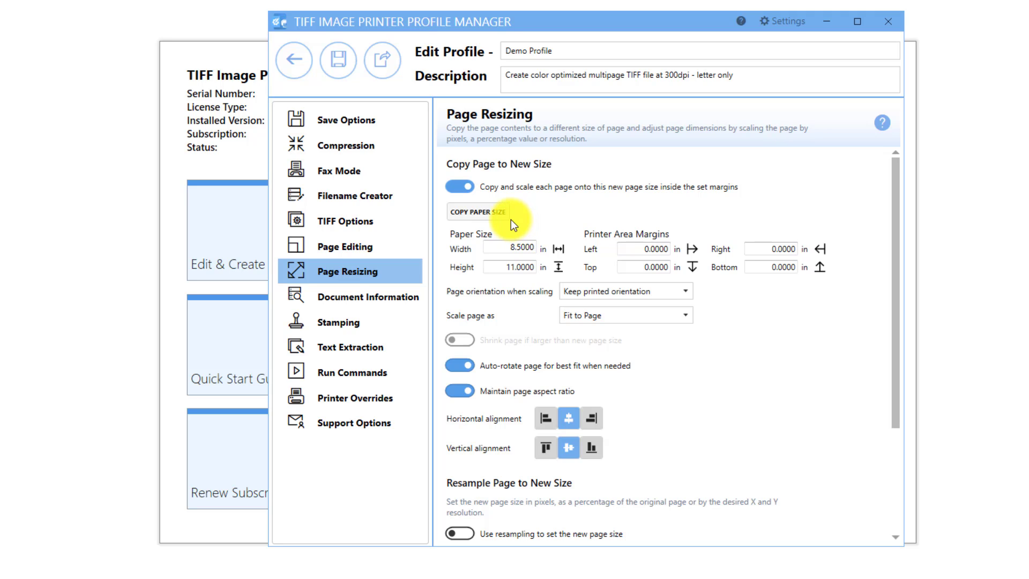
{"action": "left_click", "coordinate": [502, 216]}
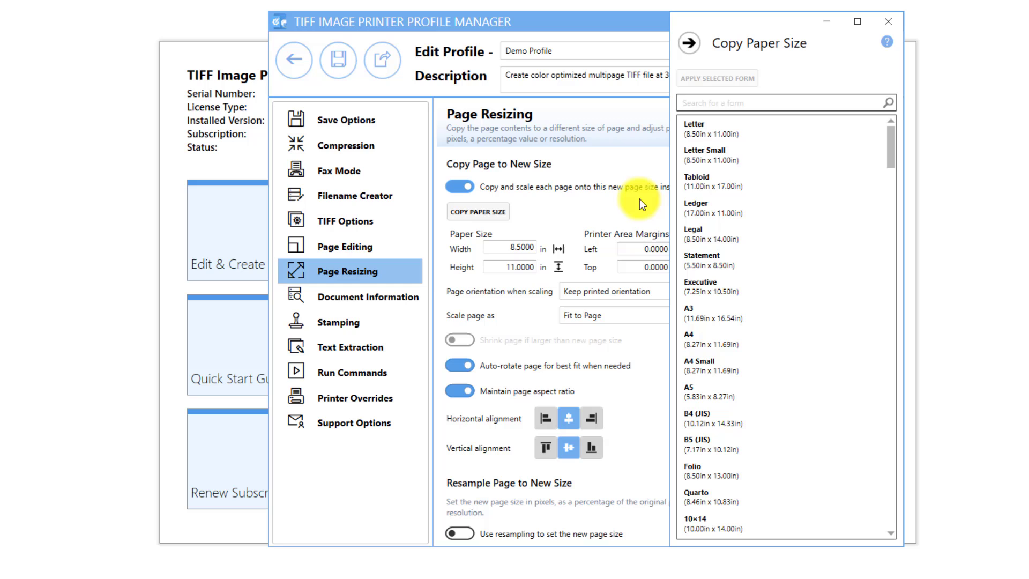
{"action": "scroll", "coordinate": [745, 161], "scroll_direction": "down", "scroll_amount": 2}
{"action": "scroll", "coordinate": [746, 162], "scroll_direction": "down", "scroll_amount": 1}
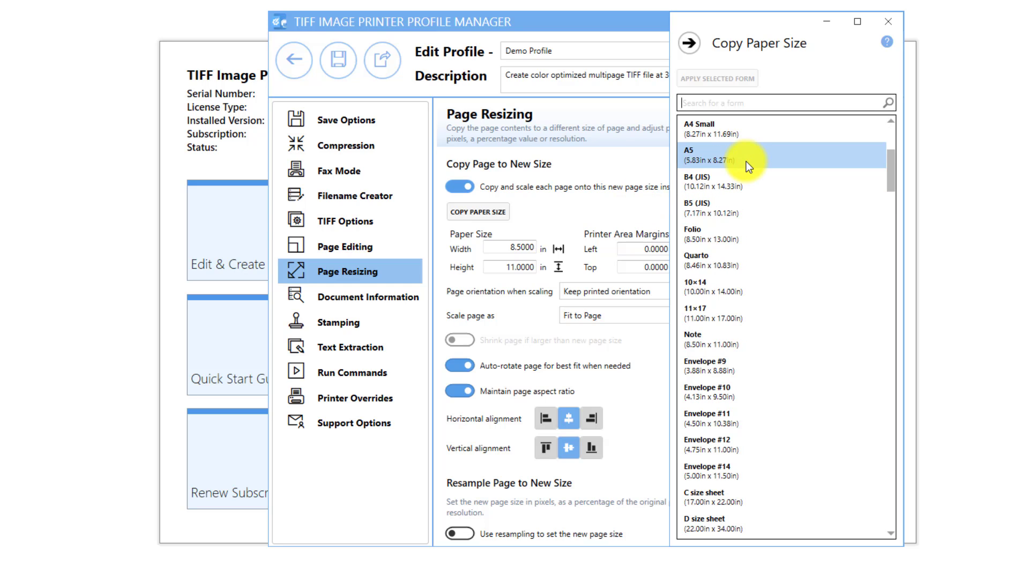
{"action": "scroll", "coordinate": [746, 162], "scroll_direction": "down", "scroll_amount": 2}
{"action": "scroll", "coordinate": [746, 161], "scroll_direction": "down", "scroll_amount": 4}
{"action": "scroll", "coordinate": [746, 161], "scroll_direction": "down", "scroll_amount": 1}
{"action": "scroll", "coordinate": [746, 161], "scroll_direction": "down", "scroll_amount": 2}
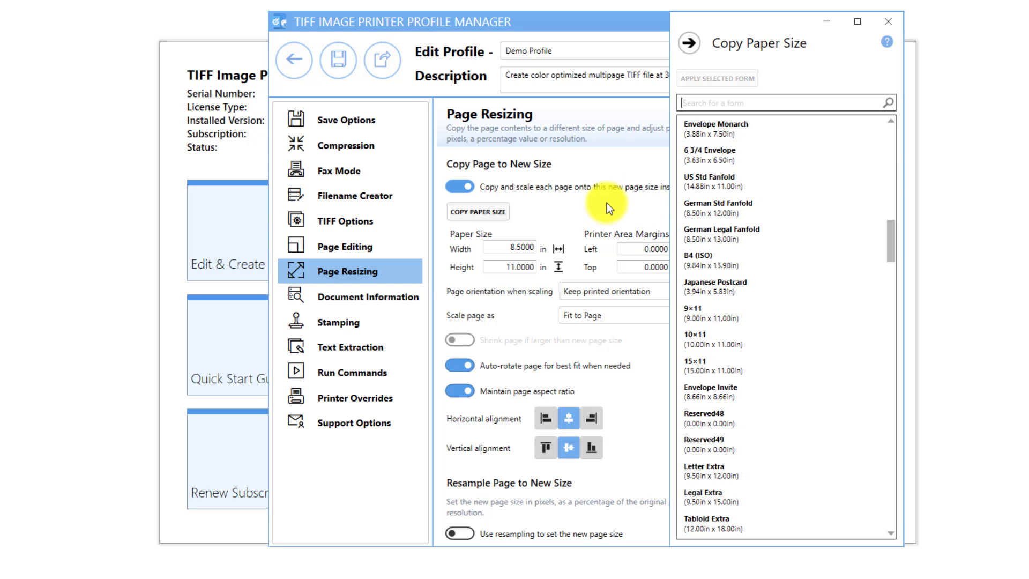
{"action": "left_click", "coordinate": [538, 215]}
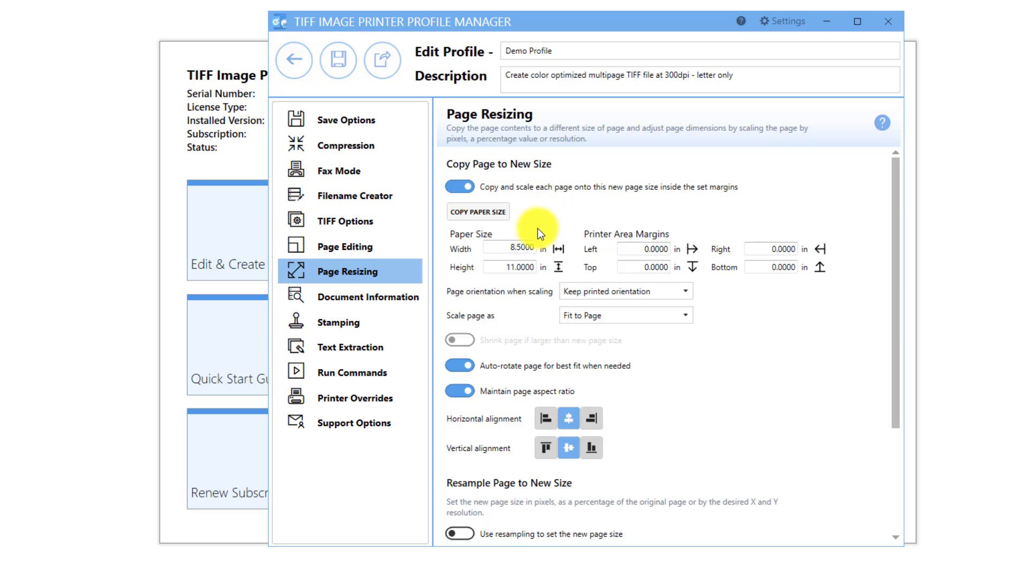
{"action": "left_click", "coordinate": [692, 289]}
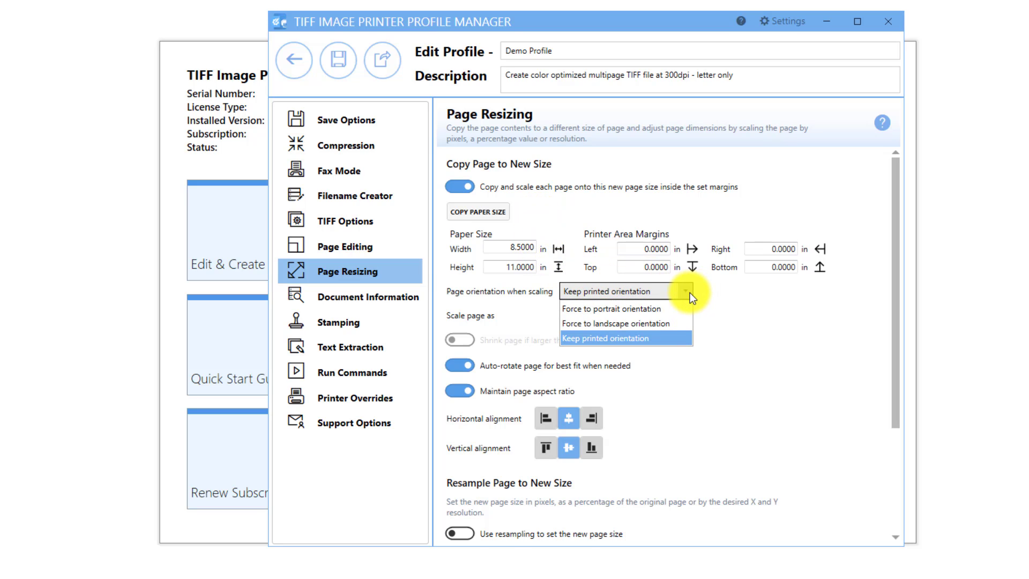
{"action": "left_click", "coordinate": [674, 339]}
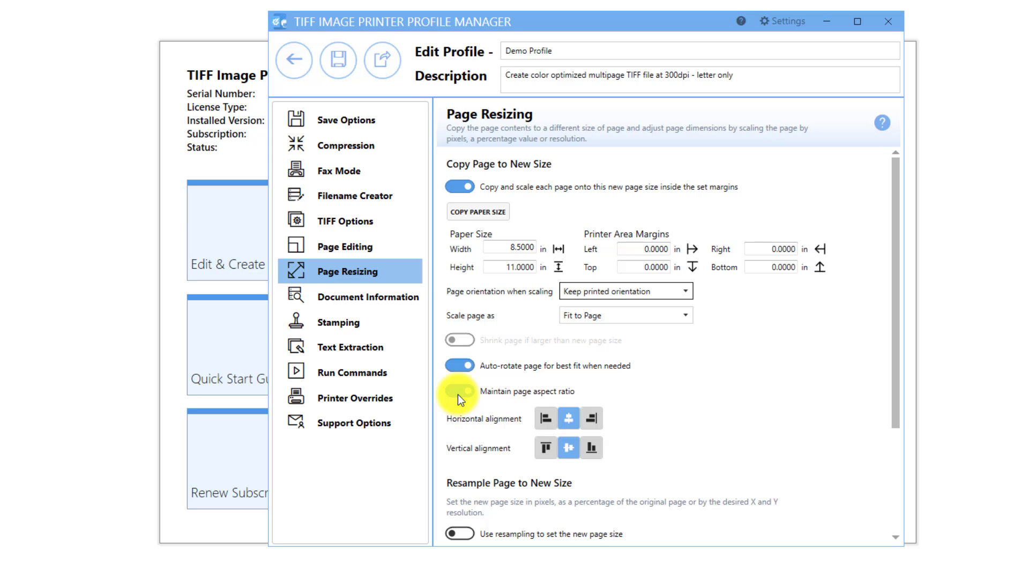
{"action": "left_click", "coordinate": [663, 315]}
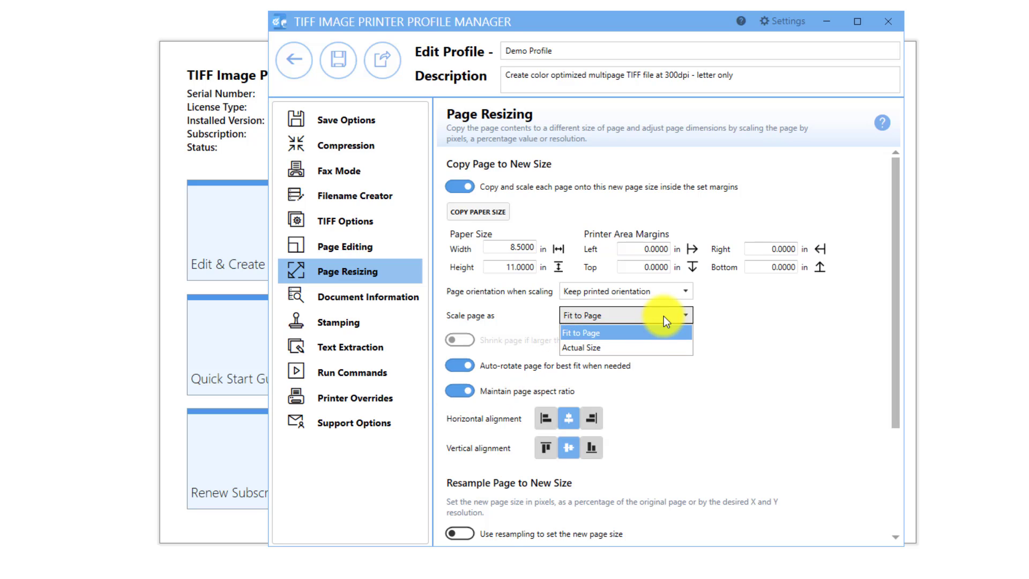
{"action": "left_click", "coordinate": [651, 352]}
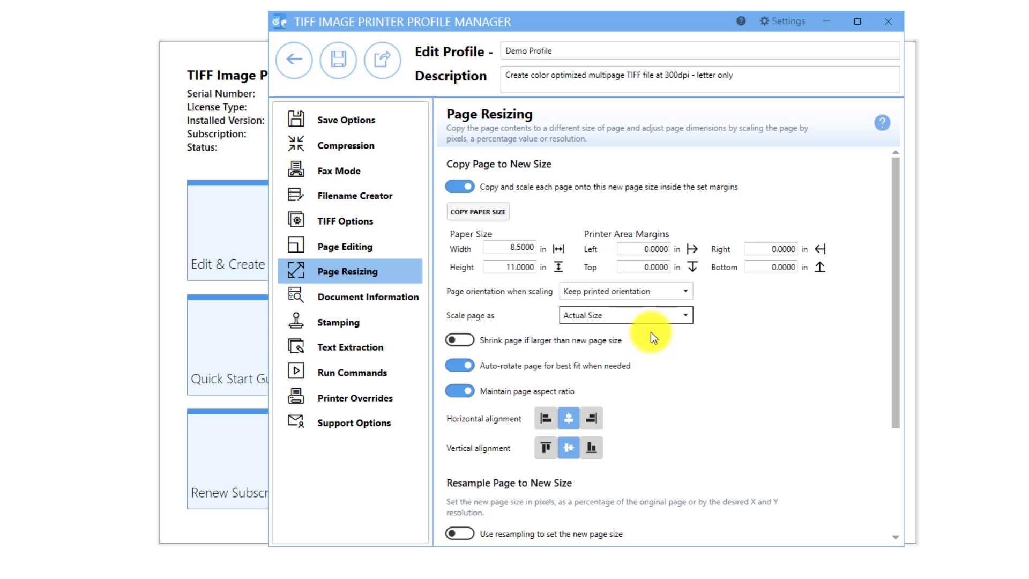
{"action": "left_click", "coordinate": [653, 317]}
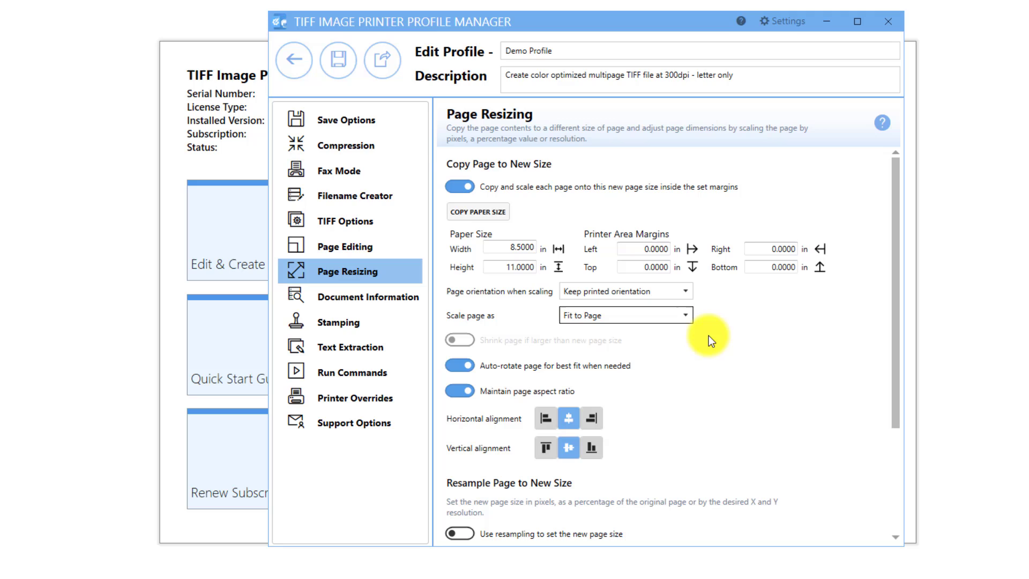
Save the Demo Profile settings and close the profile manager
{"action": "left_click", "coordinate": [342, 73]}
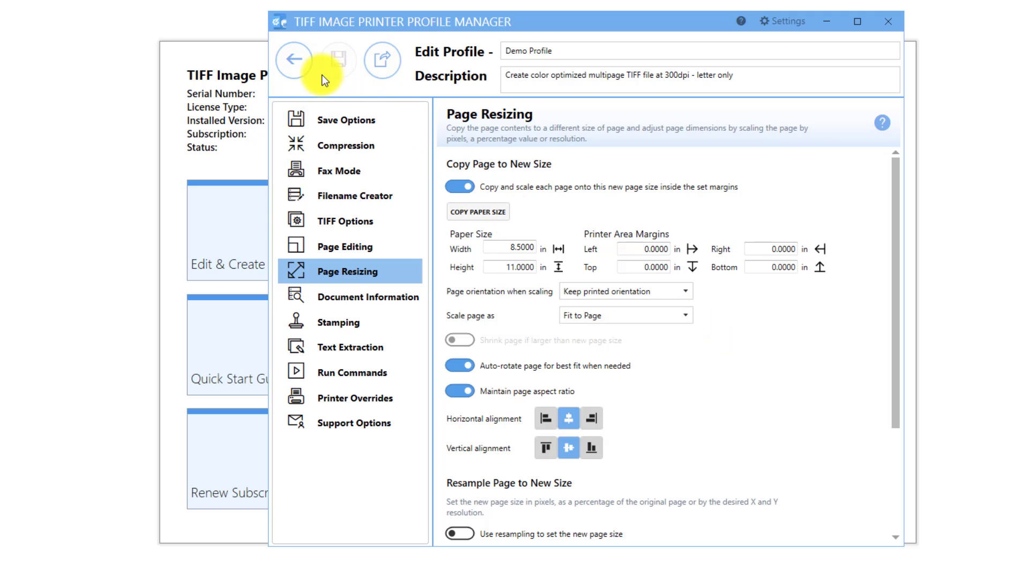
{"action": "left_click", "coordinate": [302, 71]}
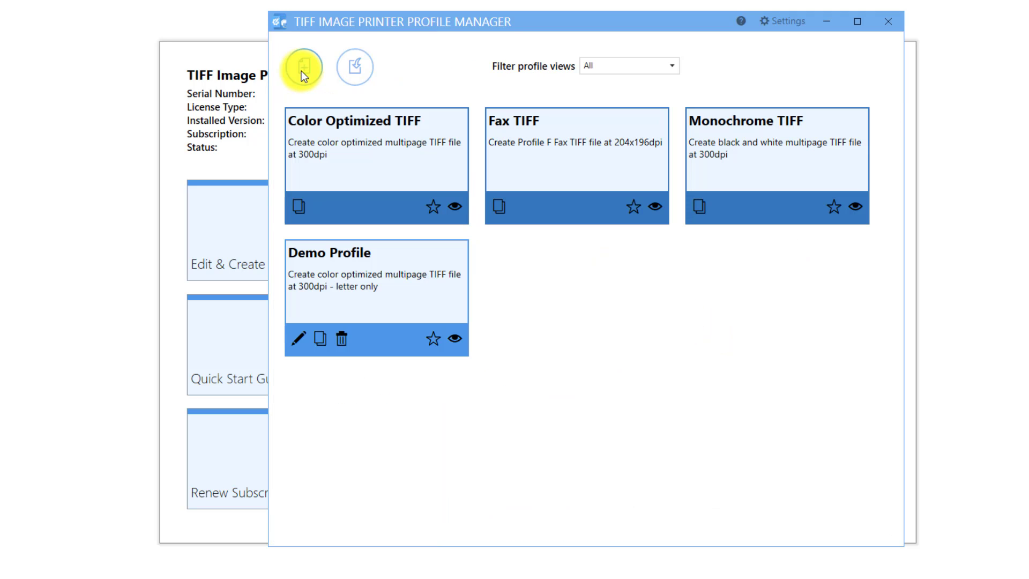
{"action": "left_click", "coordinate": [898, 24]}
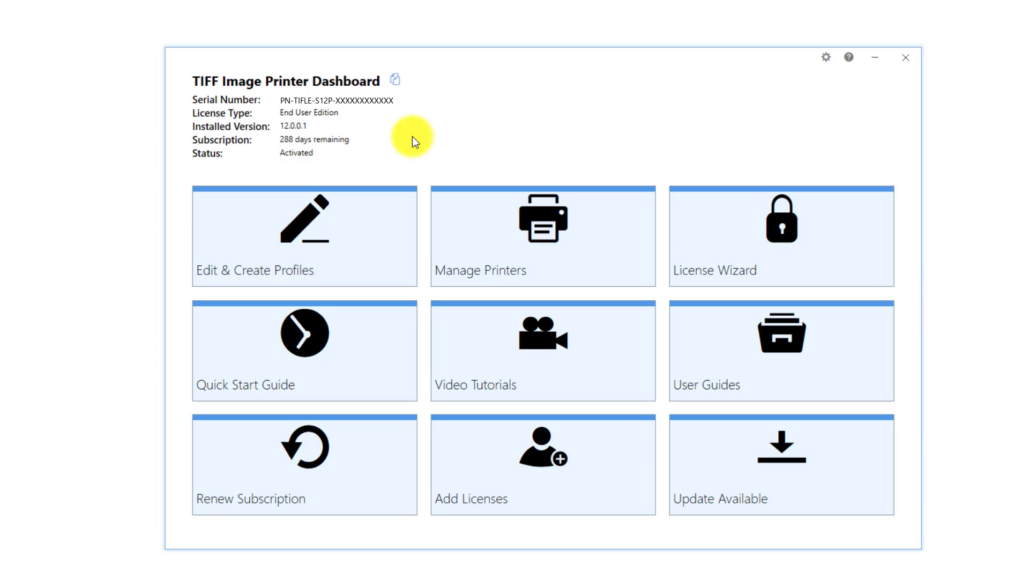
Assign Demo Profile to the TIFF Image Printer 12 printer, save, and return home
{"action": "left_click", "coordinate": [545, 242]}
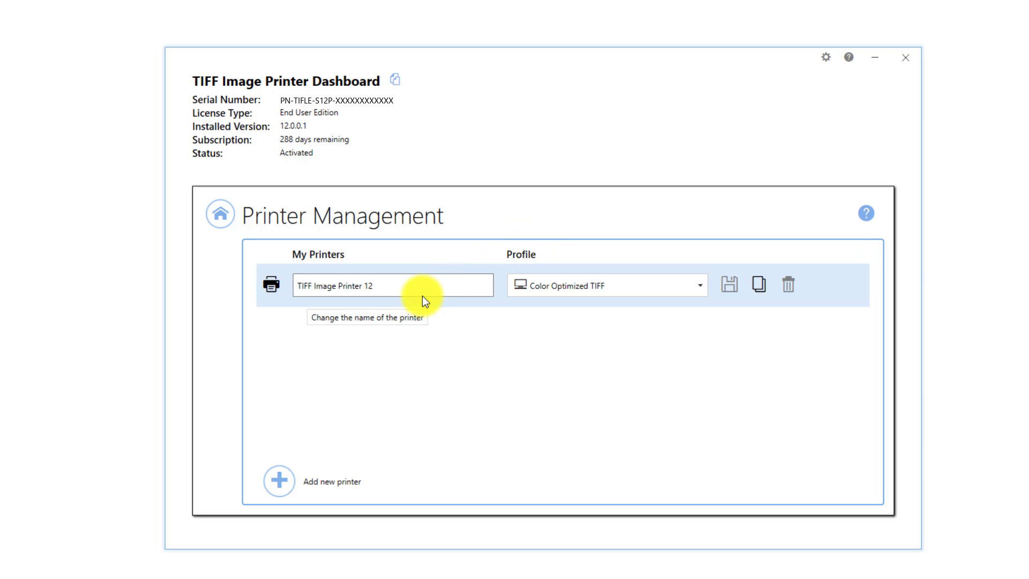
{"action": "left_click", "coordinate": [698, 285]}
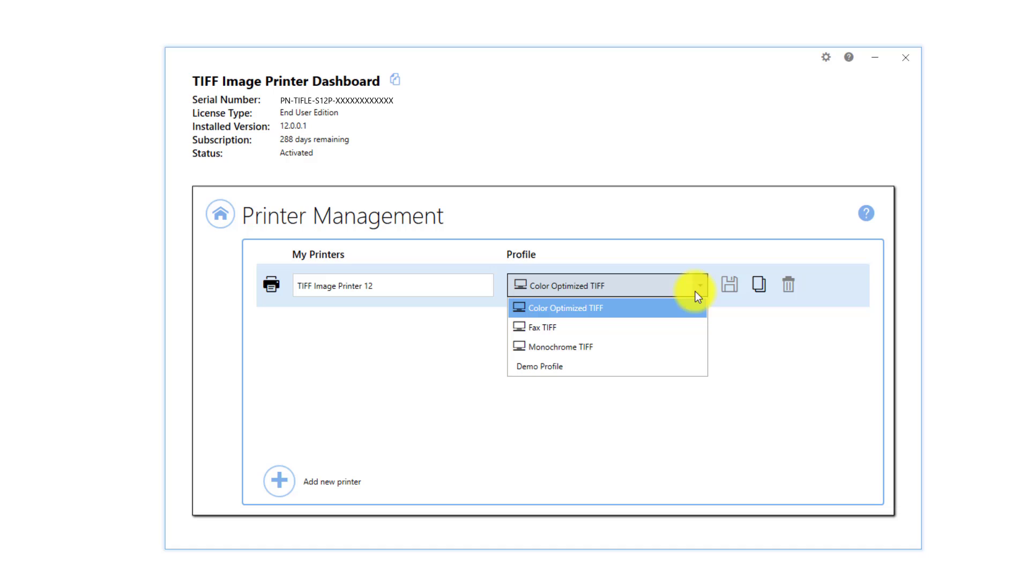
{"action": "left_click", "coordinate": [617, 367]}
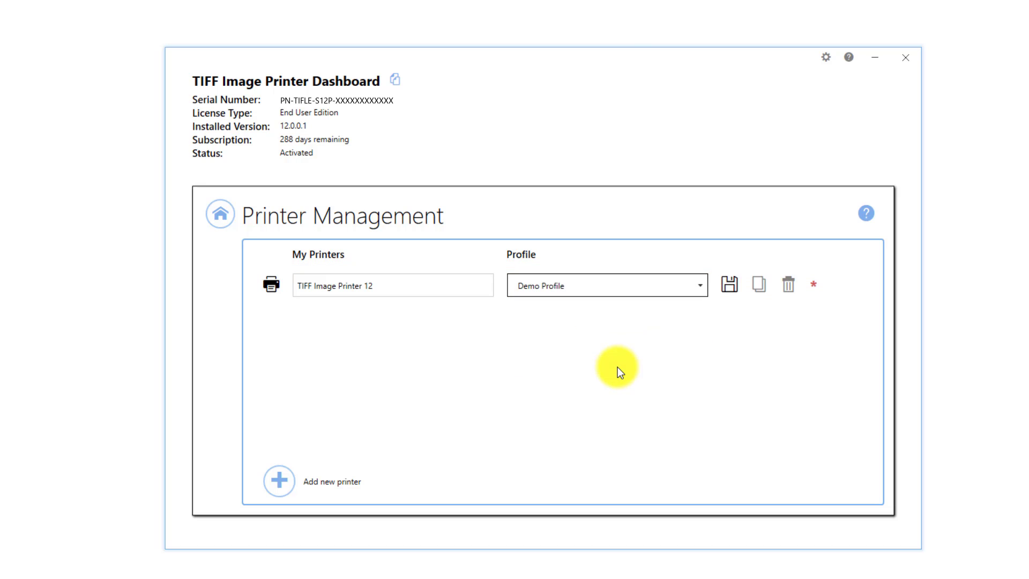
{"action": "left_click", "coordinate": [730, 280]}
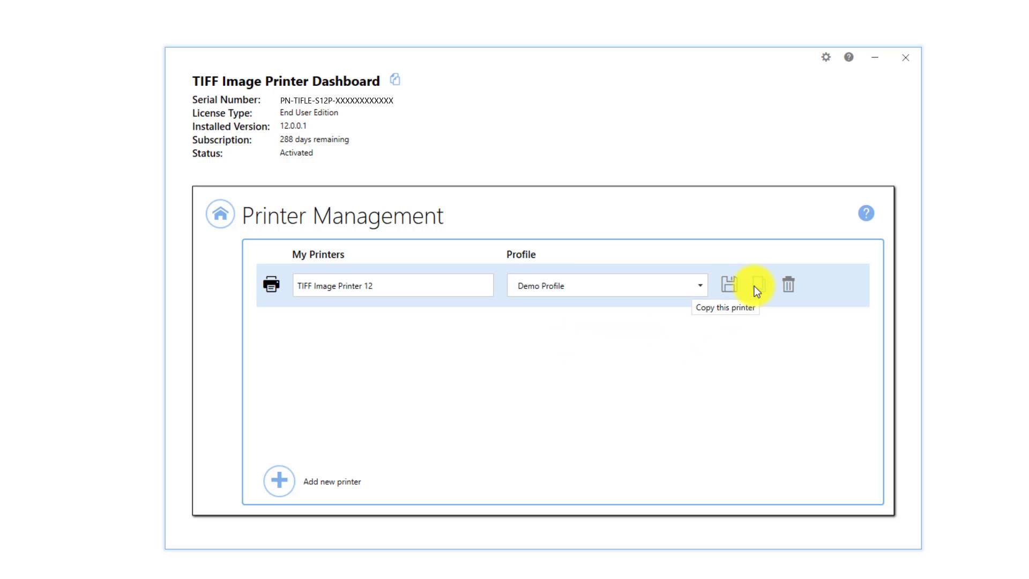
{"action": "left_click", "coordinate": [218, 226]}
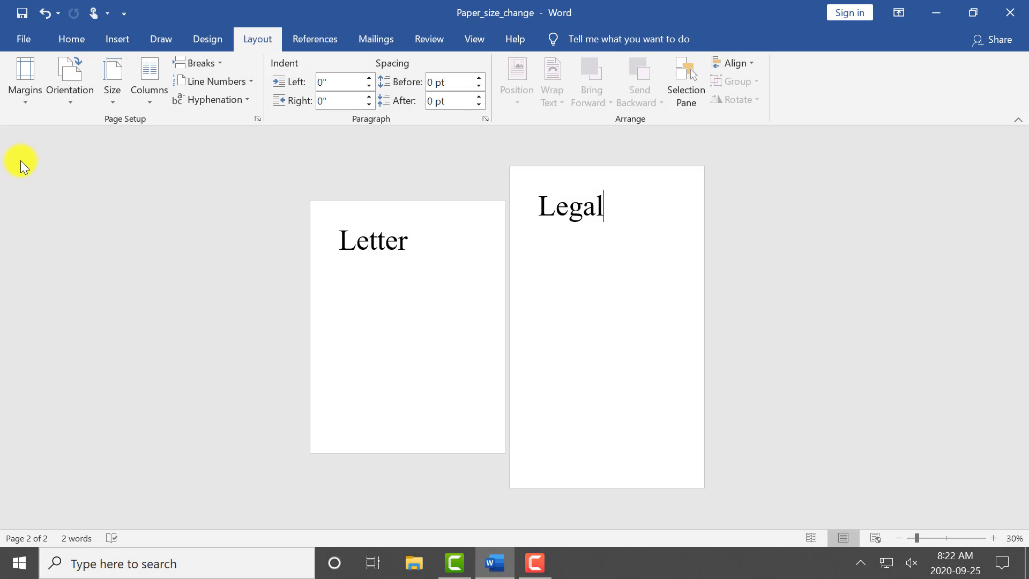
Print the Word document to TIFF Image Printer 12 from the File menu
{"action": "left_click", "coordinate": [30, 42]}
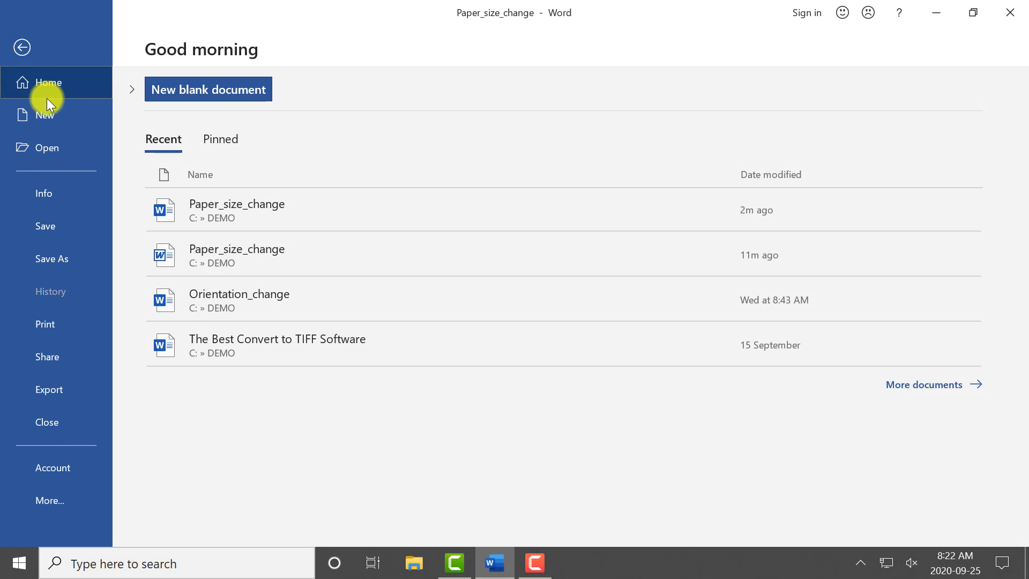
{"action": "left_click", "coordinate": [66, 325]}
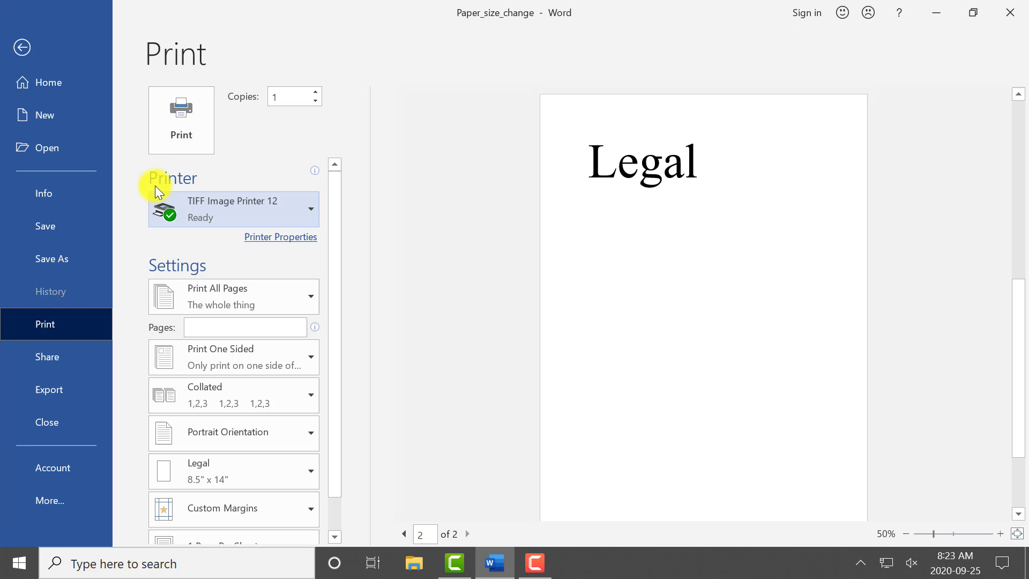
{"action": "left_click", "coordinate": [200, 119]}
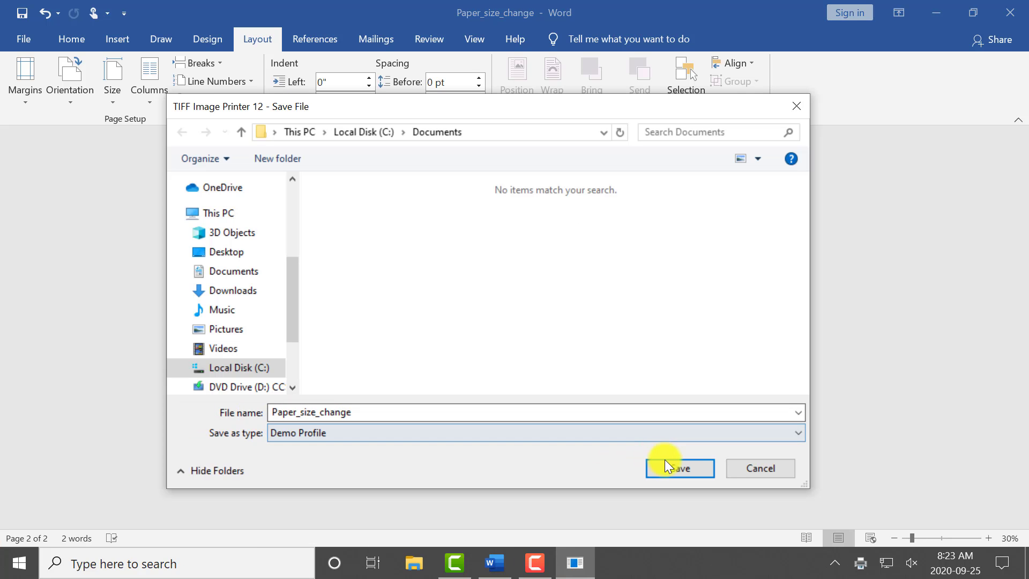
Save the TIFF as Paper_size_change and page through its Letter and Legal pages
{"action": "left_click", "coordinate": [699, 473]}
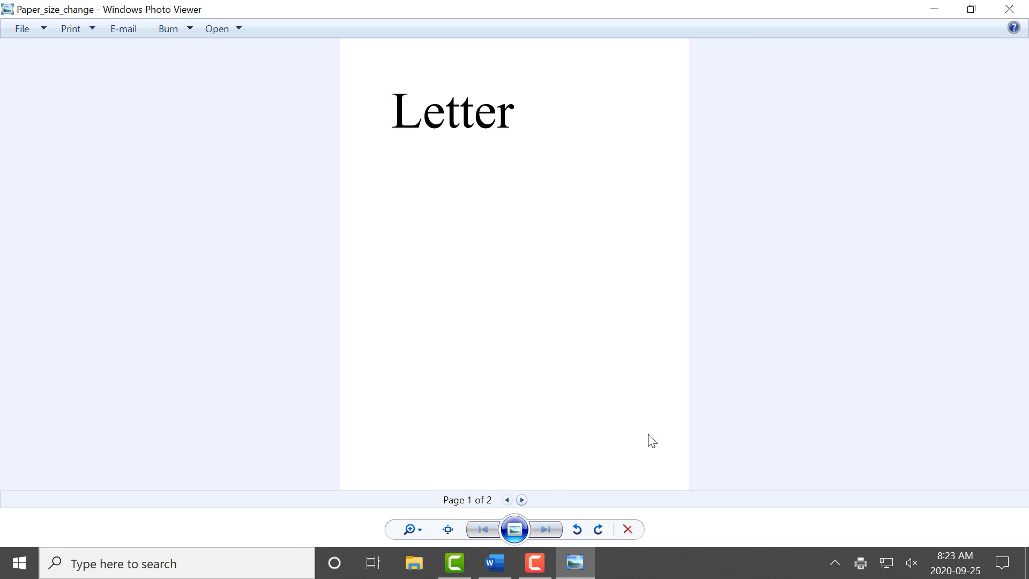
{"action": "left_click", "coordinate": [523, 500]}
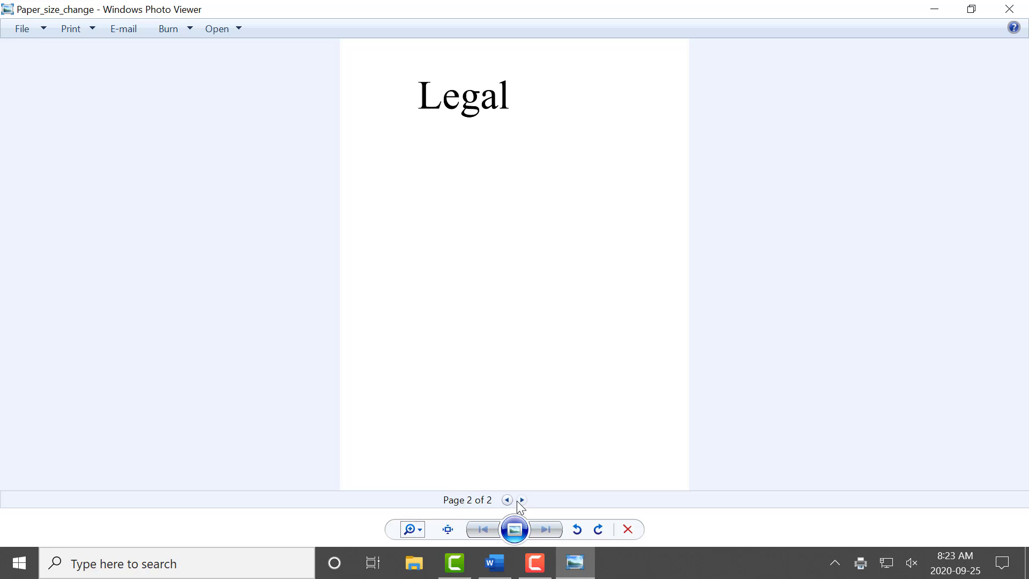
{"action": "left_click", "coordinate": [509, 501]}
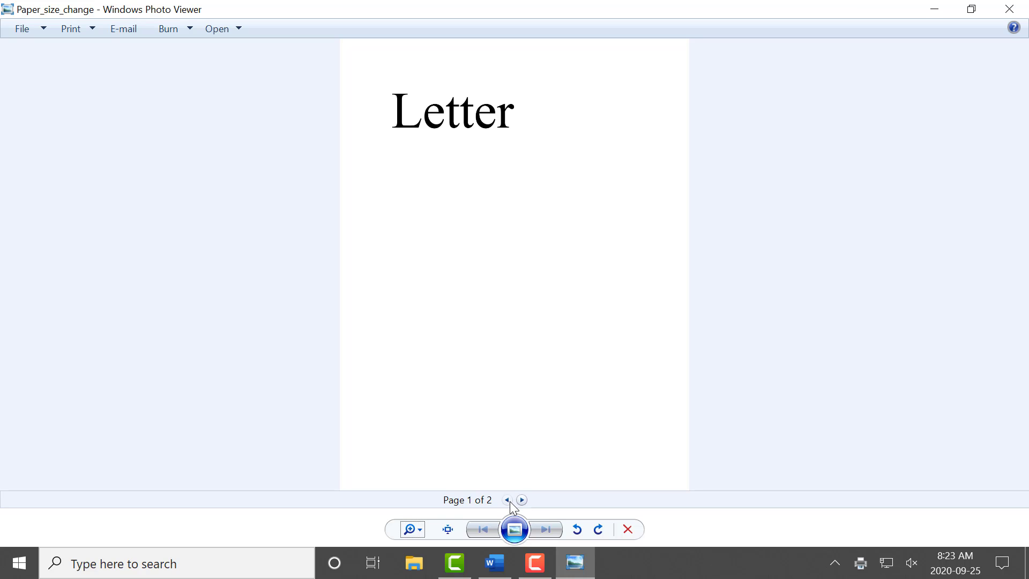